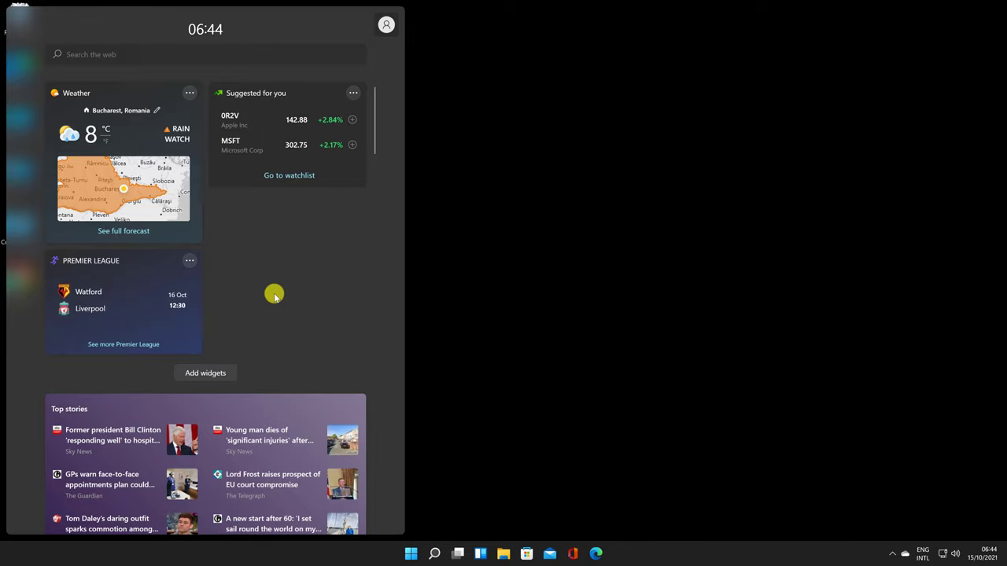
Step: Scroll down through the Widgets news feed, then back up a little
{"action": "scroll", "coordinate": [274, 295], "scroll_direction": "down", "scroll_amount": 1}
{"action": "scroll", "coordinate": [274, 295], "scroll_direction": "down", "scroll_amount": 2}
{"action": "scroll", "coordinate": [275, 295], "scroll_direction": "down", "scroll_amount": 3}
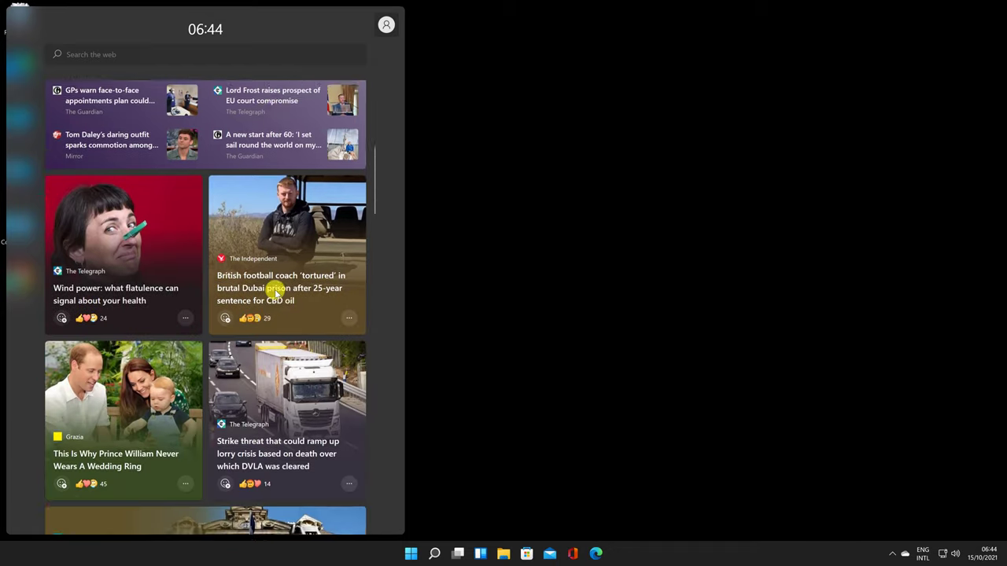
{"action": "scroll", "coordinate": [274, 291], "scroll_direction": "down", "scroll_amount": 2}
{"action": "scroll", "coordinate": [275, 291], "scroll_direction": "down", "scroll_amount": 2}
{"action": "scroll", "coordinate": [274, 291], "scroll_direction": "down", "scroll_amount": 2}
{"action": "scroll", "coordinate": [275, 292], "scroll_direction": "down", "scroll_amount": 3}
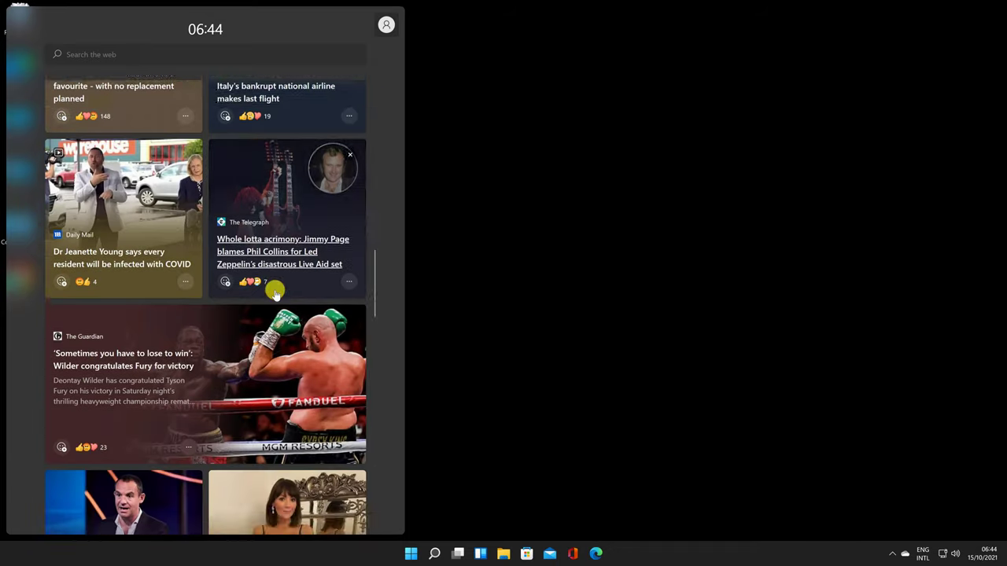
{"action": "scroll", "coordinate": [274, 293], "scroll_direction": "down", "scroll_amount": 3}
{"action": "scroll", "coordinate": [274, 292], "scroll_direction": "down", "scroll_amount": 2}
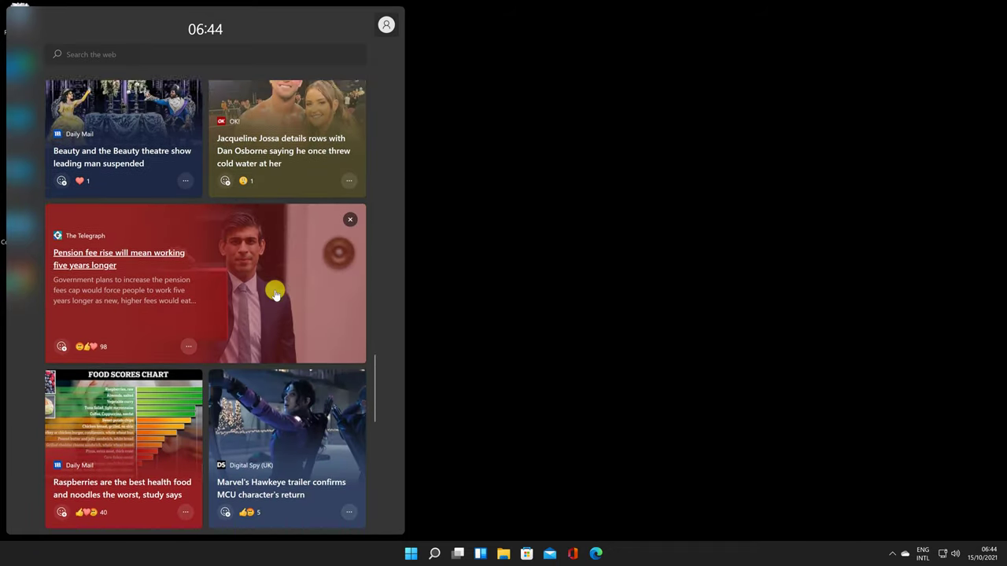
{"action": "scroll", "coordinate": [371, 312], "scroll_direction": "up", "scroll_amount": 2}
Step: Close the Widgets panel, reopen it from the taskbar button, then close it again
{"action": "left_click", "coordinate": [472, 341]}
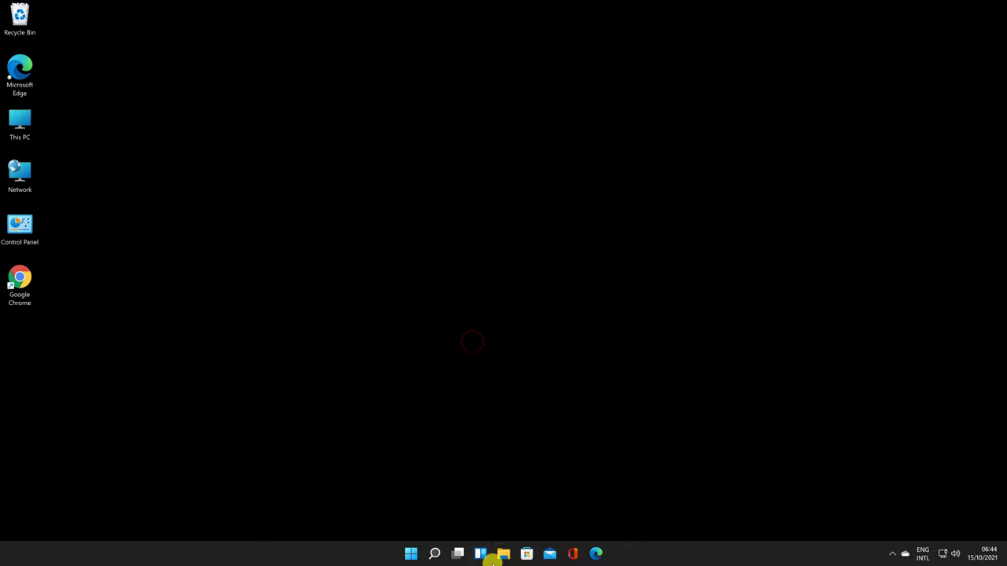
{"action": "left_click", "coordinate": [480, 554]}
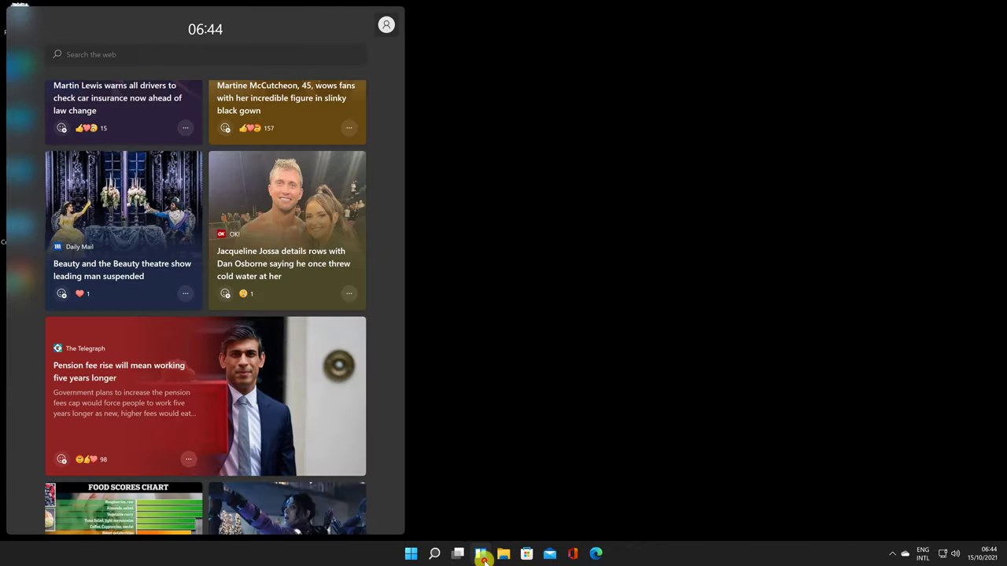
{"action": "left_click", "coordinate": [482, 554]}
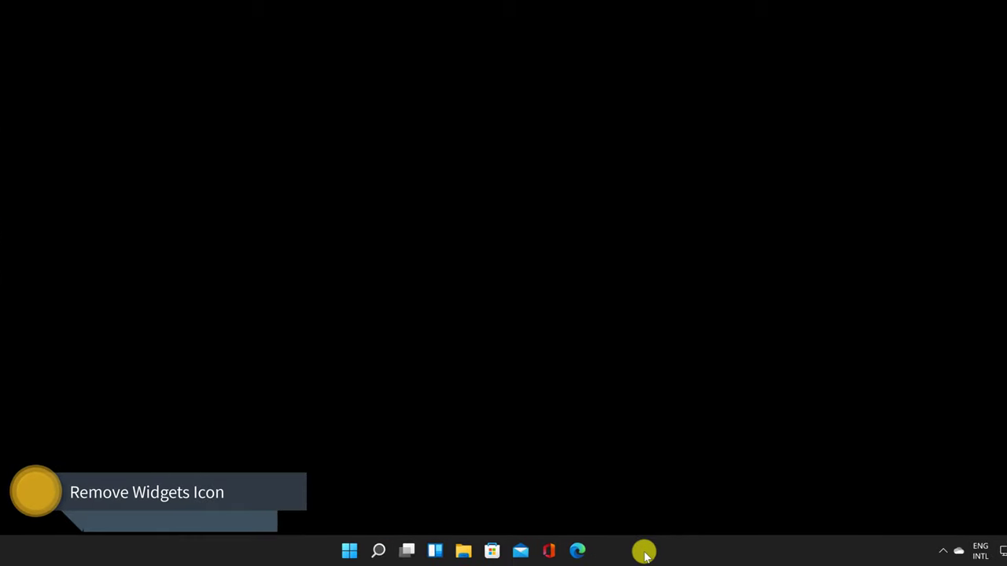
Step: Turn Widgets off in Taskbar settings, keeping Task view on, and close Settings
{"action": "right_click", "coordinate": [650, 556]}
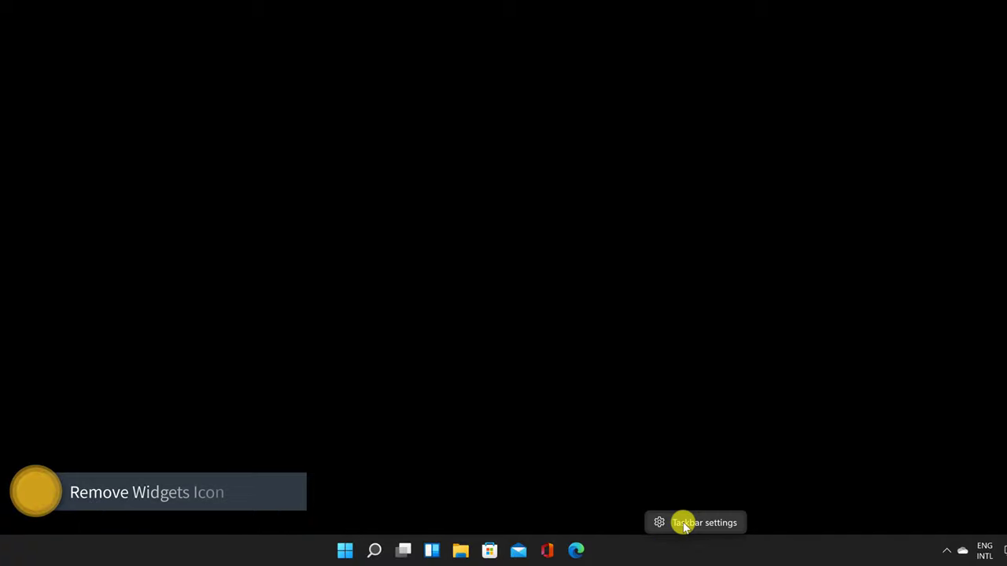
{"action": "left_click", "coordinate": [681, 524]}
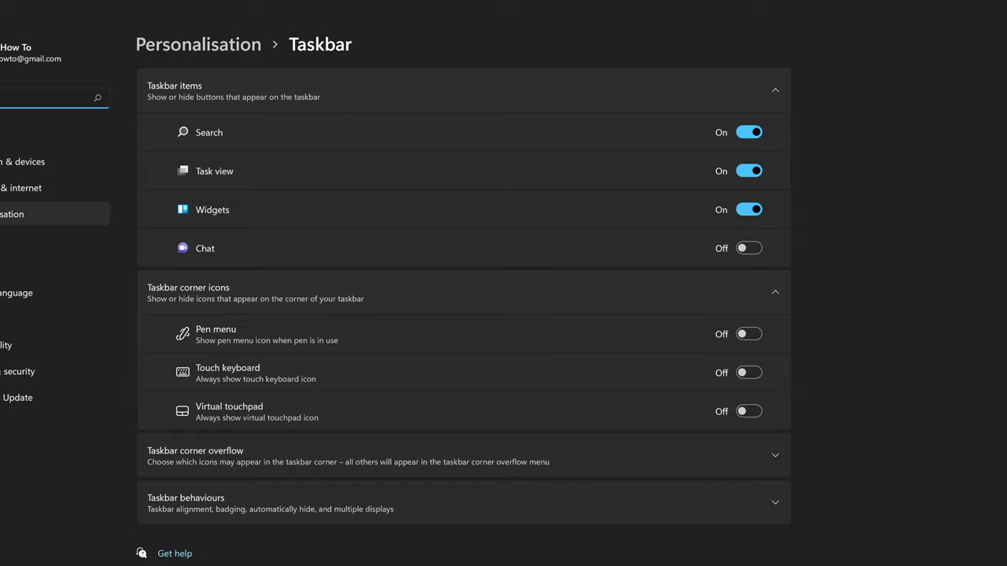
{"action": "left_click", "coordinate": [739, 209]}
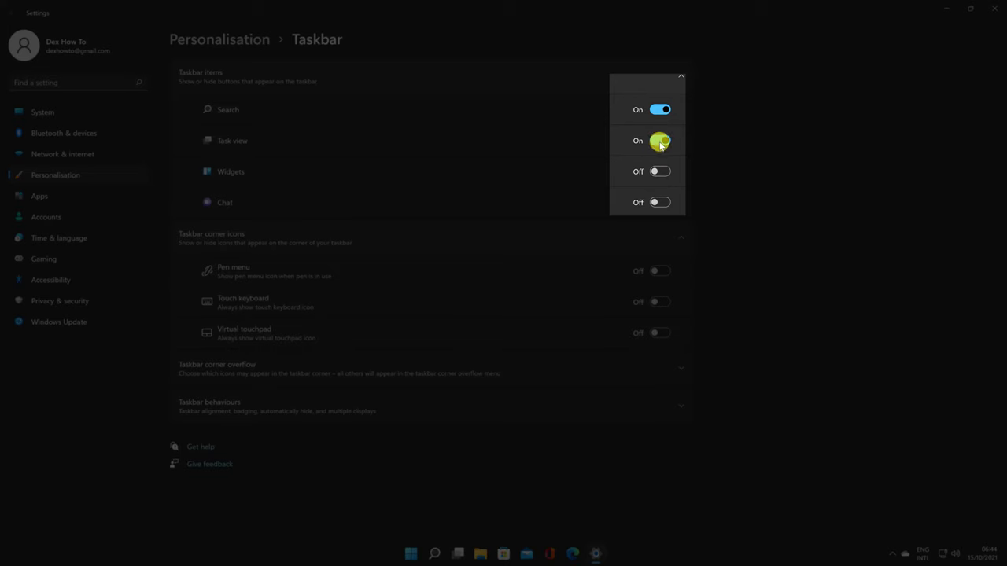
{"action": "left_click", "coordinate": [660, 140]}
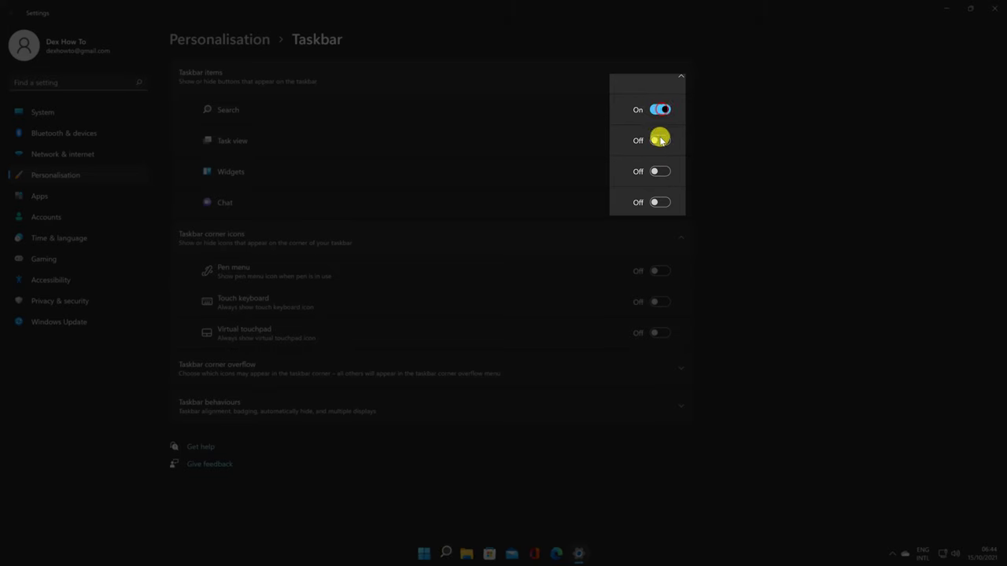
{"action": "left_click", "coordinate": [659, 141]}
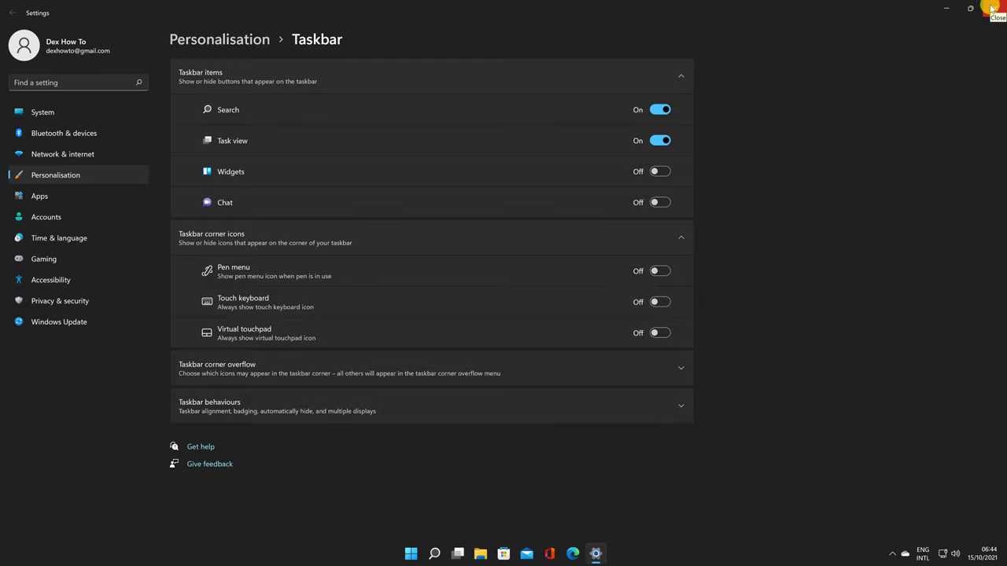
{"action": "left_click", "coordinate": [993, 8]}
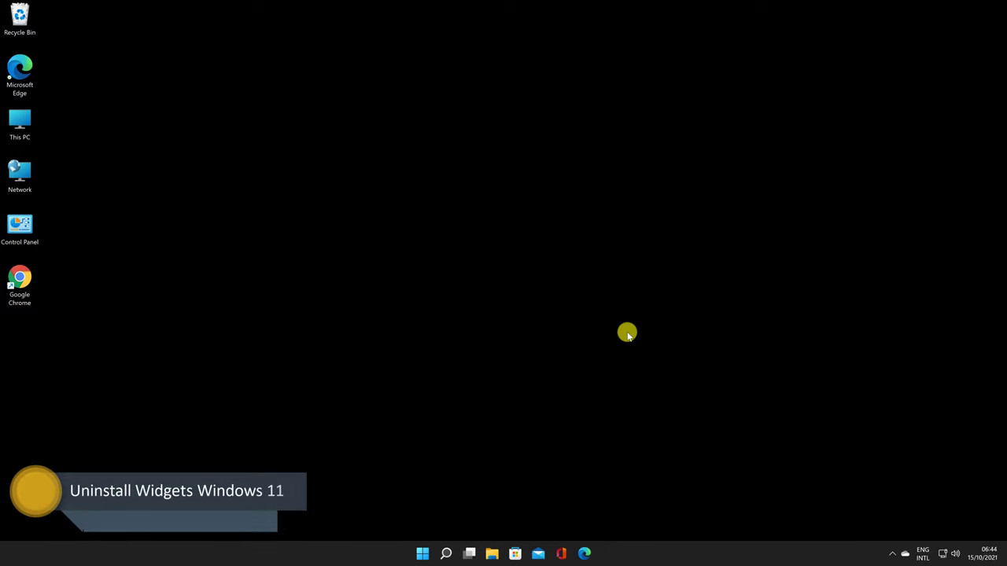
{"action": "key", "text": "ctrl+shift+Escape"}
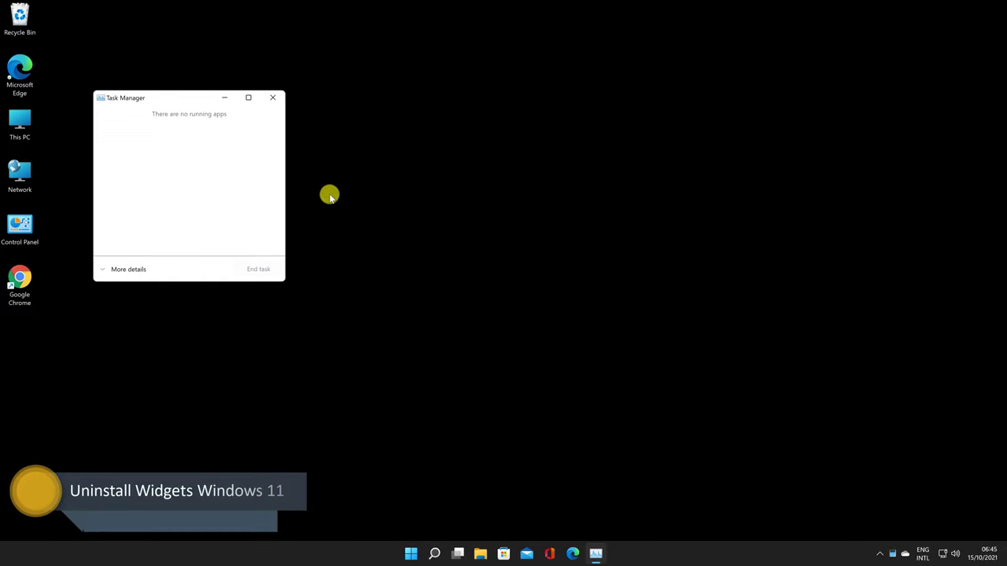
{"action": "left_click_drag", "start_coordinate": [165, 101], "coordinate": [364, 108]}
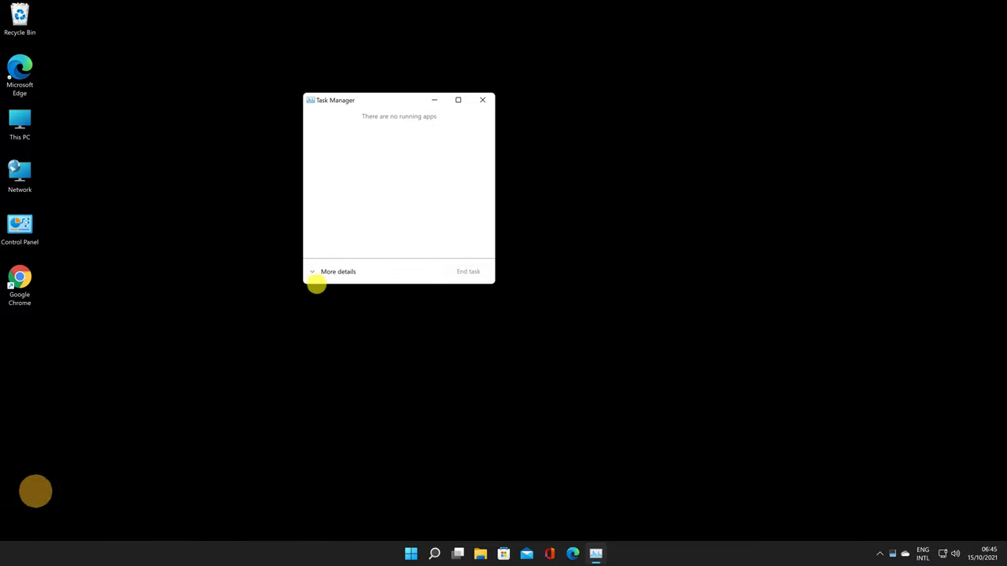
{"action": "left_click", "coordinate": [331, 275]}
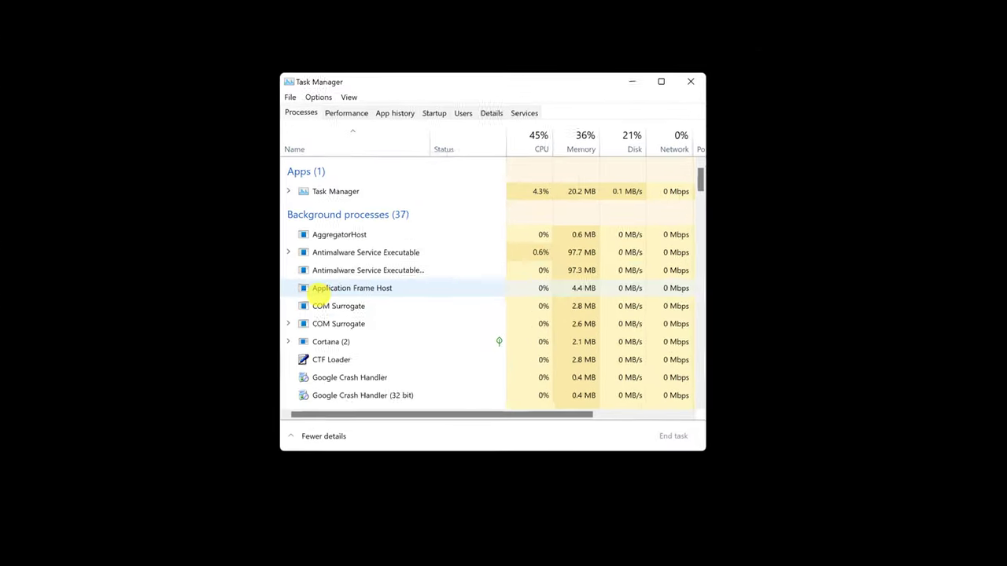
{"action": "scroll", "coordinate": [283, 216], "scroll_direction": "down", "scroll_amount": 10}
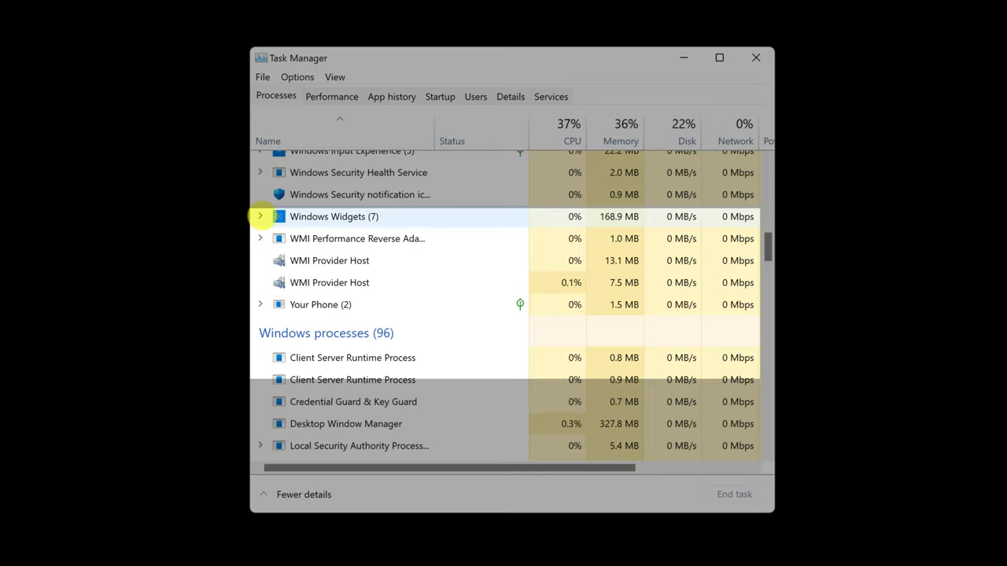
{"action": "scroll", "coordinate": [270, 283], "scroll_direction": "up", "scroll_amount": 1}
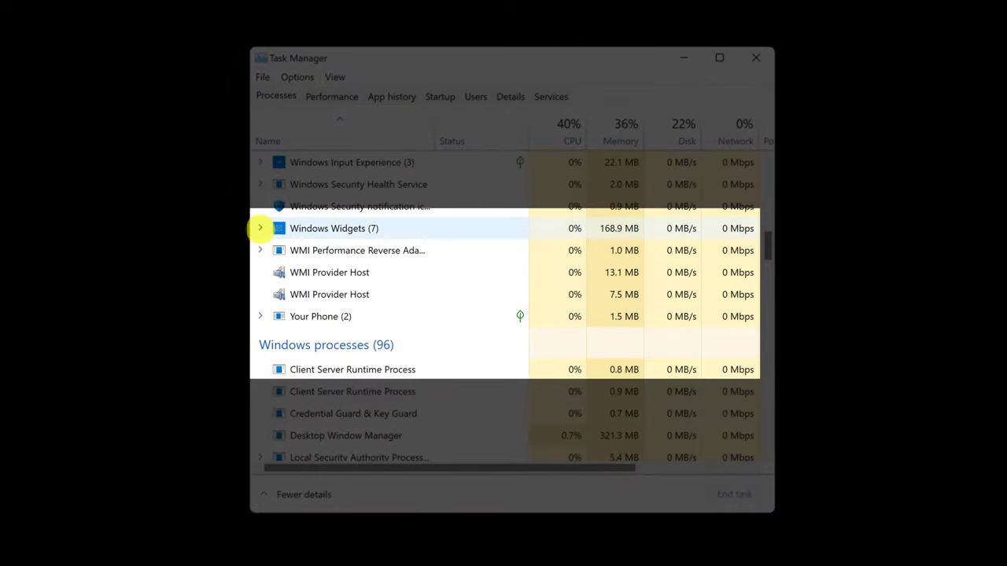
{"action": "left_click", "coordinate": [259, 228]}
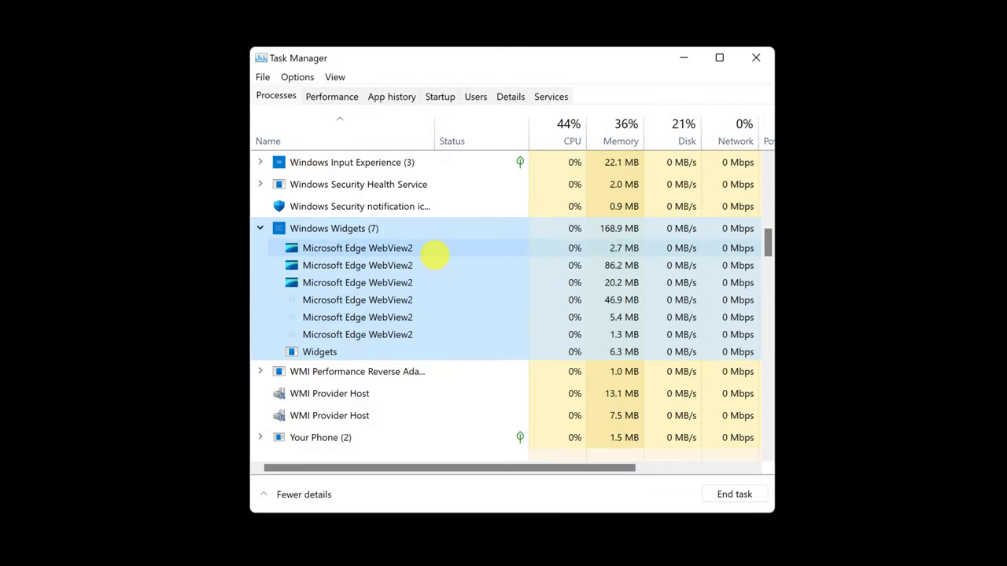
{"action": "left_click", "coordinate": [641, 99]}
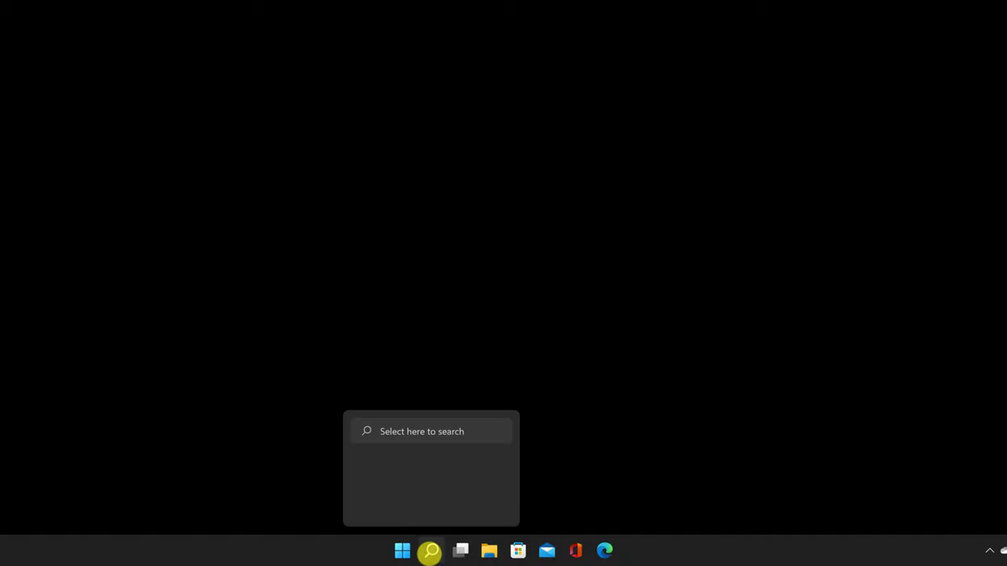
Step: Search 'cmd' and run Command Prompt as administrator, approving the UAC prompt
{"action": "left_click", "coordinate": [429, 552]}
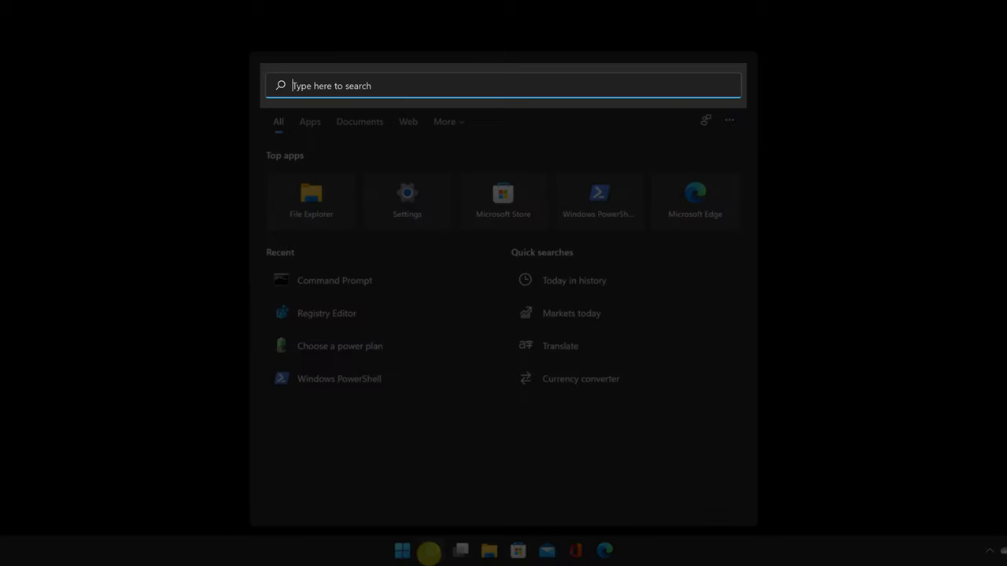
{"action": "type", "text": "cmd"}
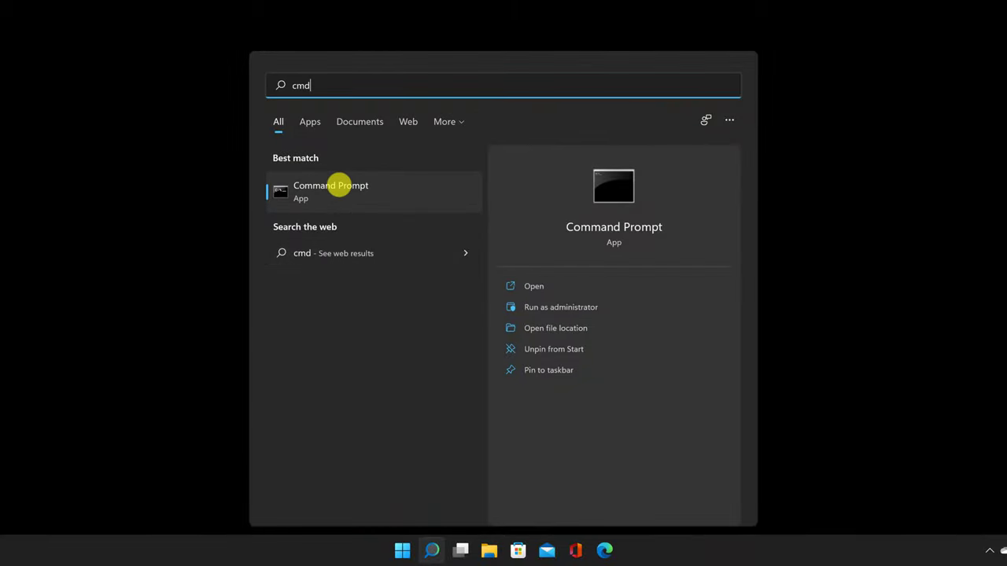
{"action": "left_click", "coordinate": [540, 306]}
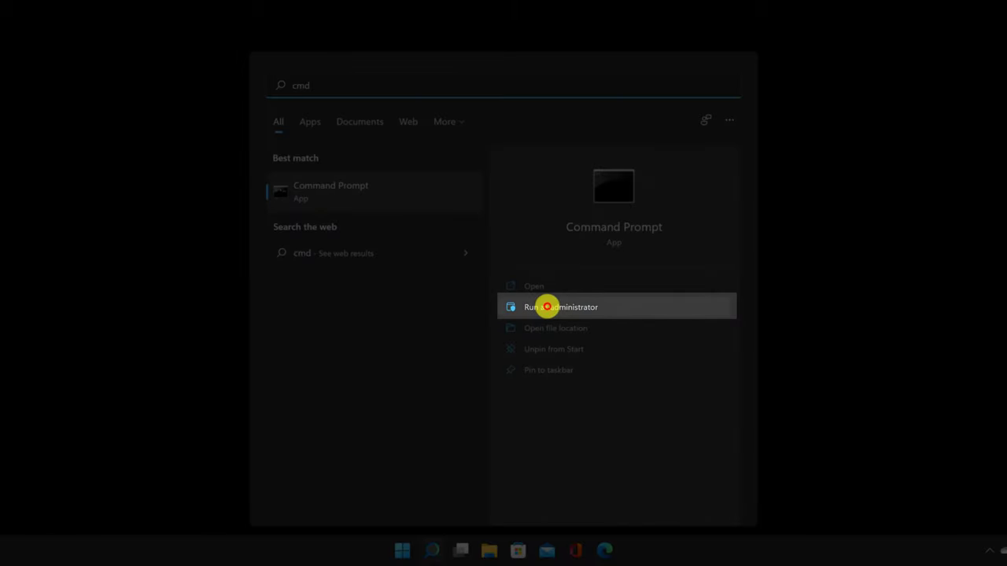
{"action": "left_click", "coordinate": [547, 307]}
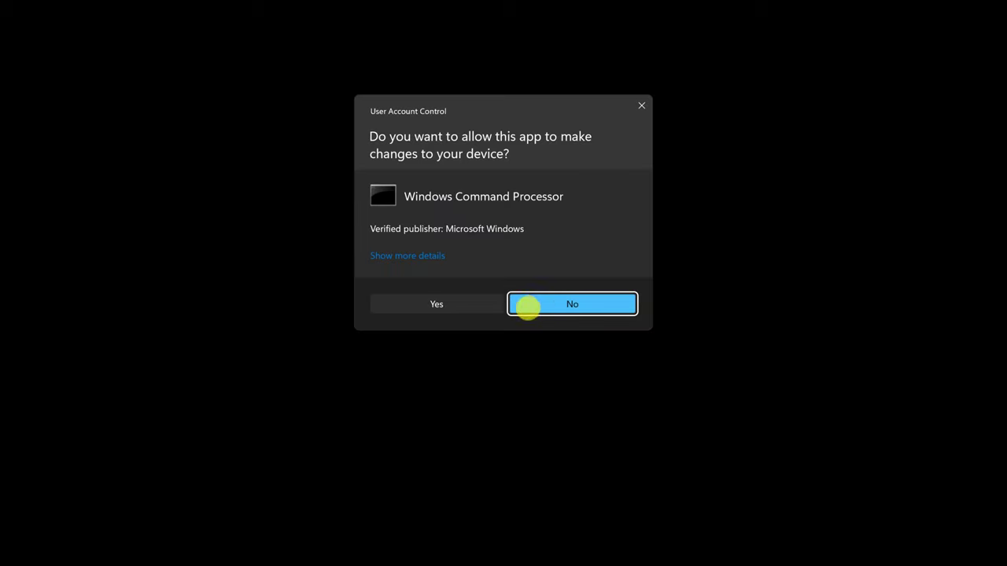
{"action": "left_click", "coordinate": [480, 307]}
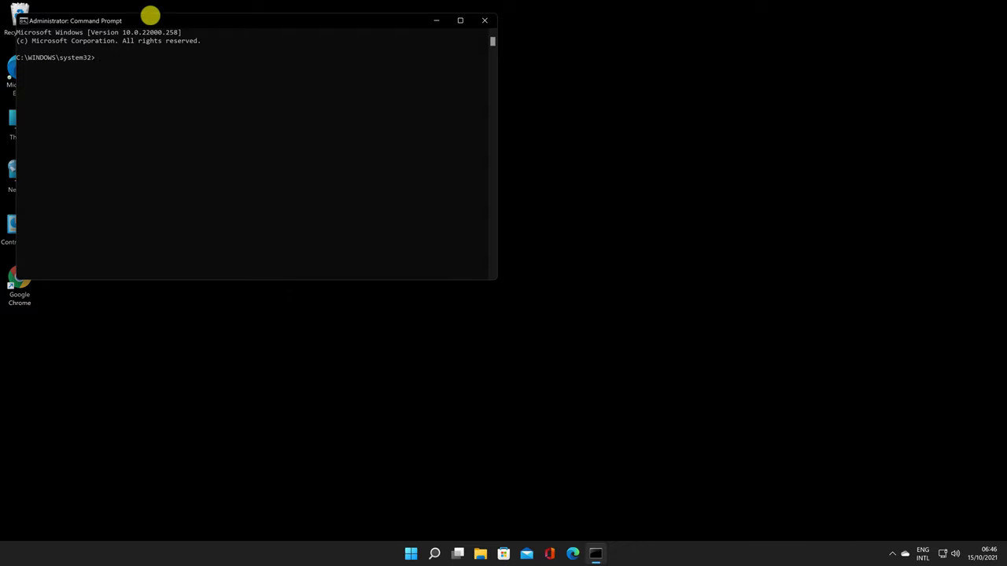
Step: Centre the window, run winget uninstall "windows web experience pack", then close it after success
{"action": "left_click", "coordinate": [154, 18]}
{"action": "left_click_drag", "start_coordinate": [210, 36], "coordinate": [386, 128]}
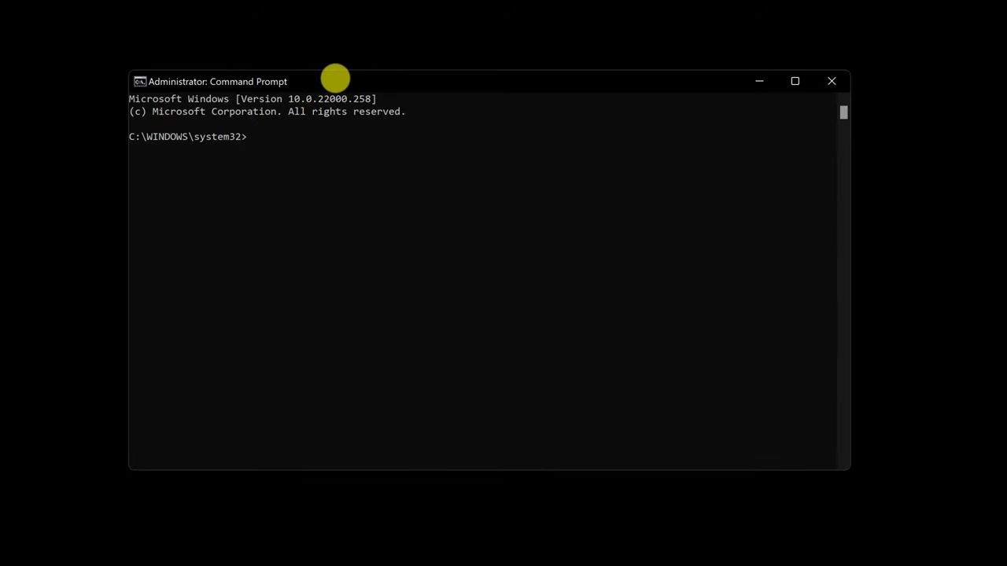
{"action": "type", "text": "winget"}
{"action": "type", "text": " uninstall \"w"}
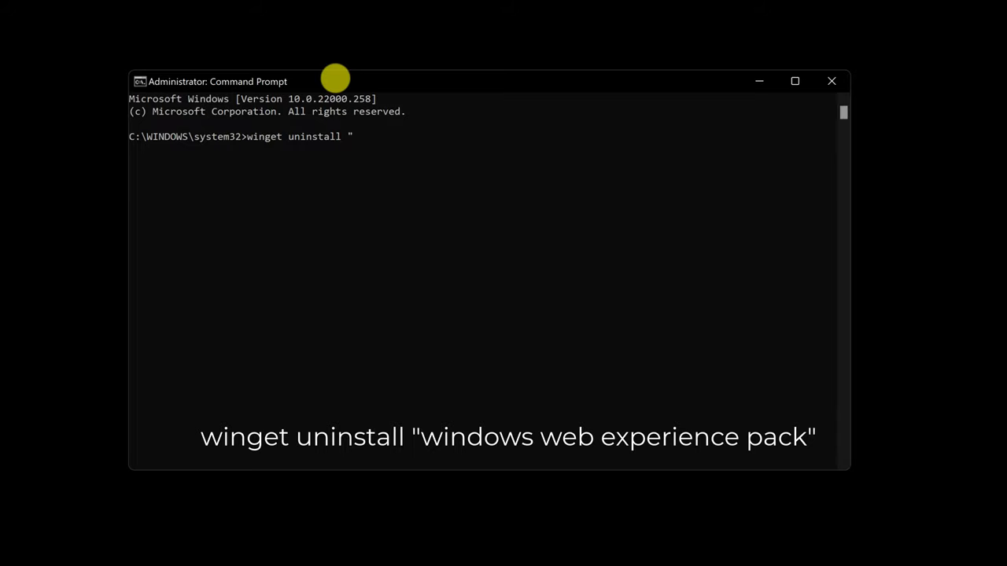
{"action": "type", "text": "indows web ex"}
{"action": "type", "text": "perience pack"}
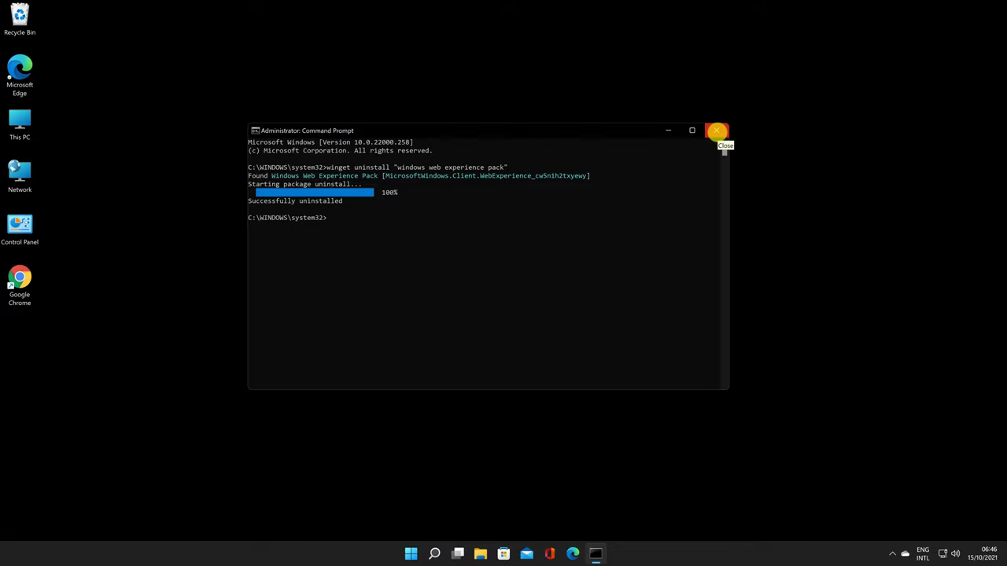
{"action": "left_click", "coordinate": [717, 130]}
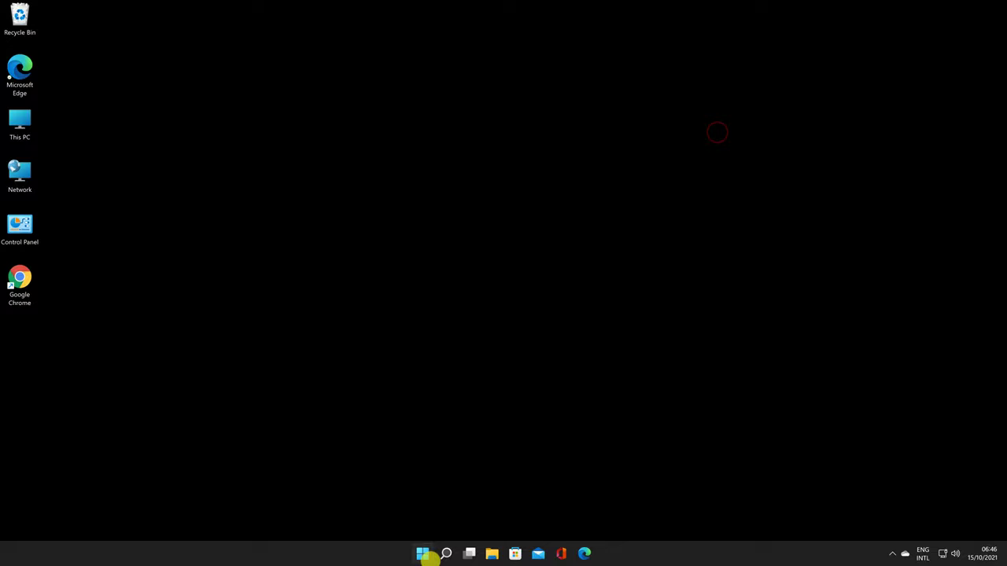
{"action": "left_click", "coordinate": [445, 553]}
{"action": "type", "text": "task manager"}
{"action": "left_click", "coordinate": [414, 261]}
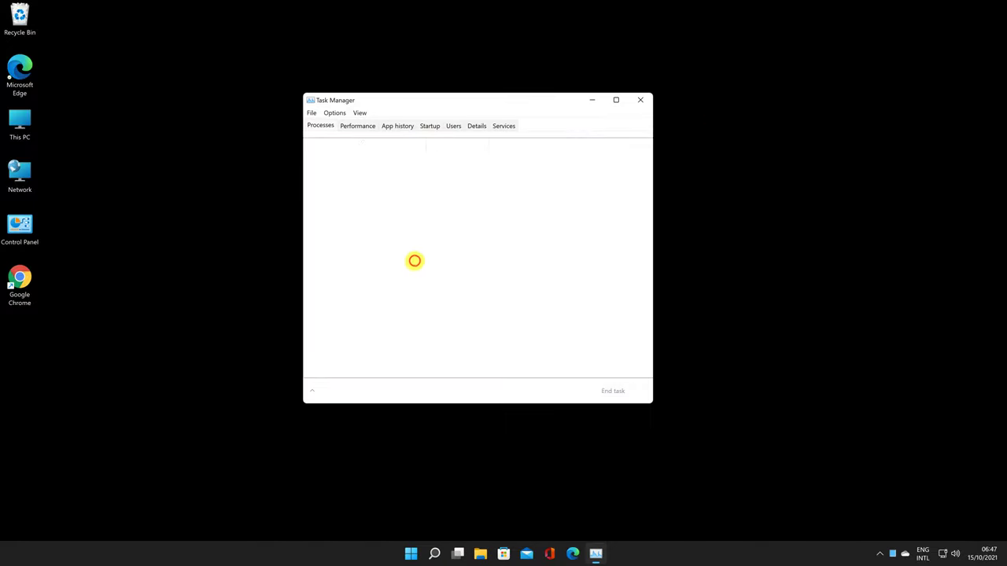
{"action": "left_click_drag", "start_coordinate": [650, 180], "coordinate": [648, 223]}
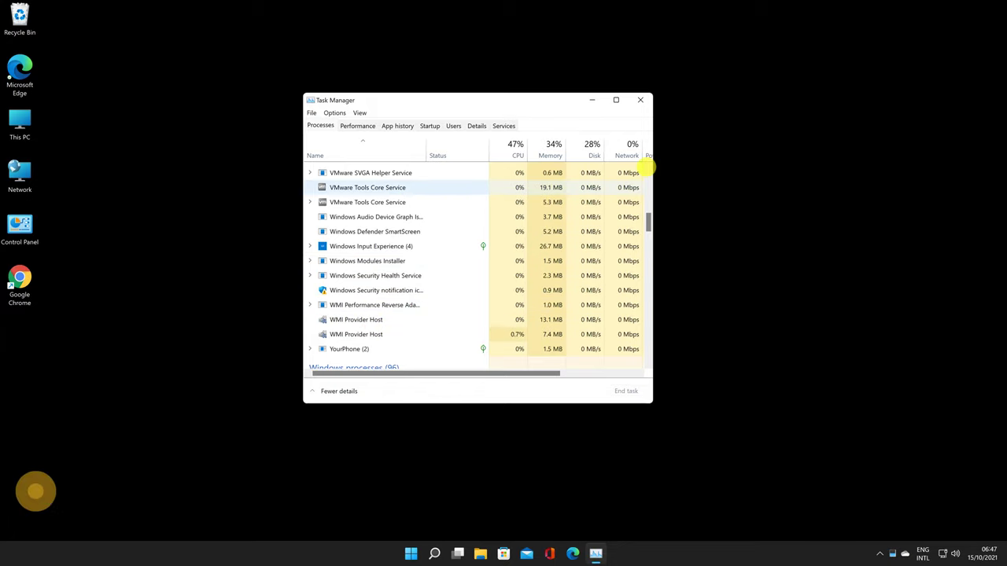
{"action": "left_click", "coordinate": [640, 100]}
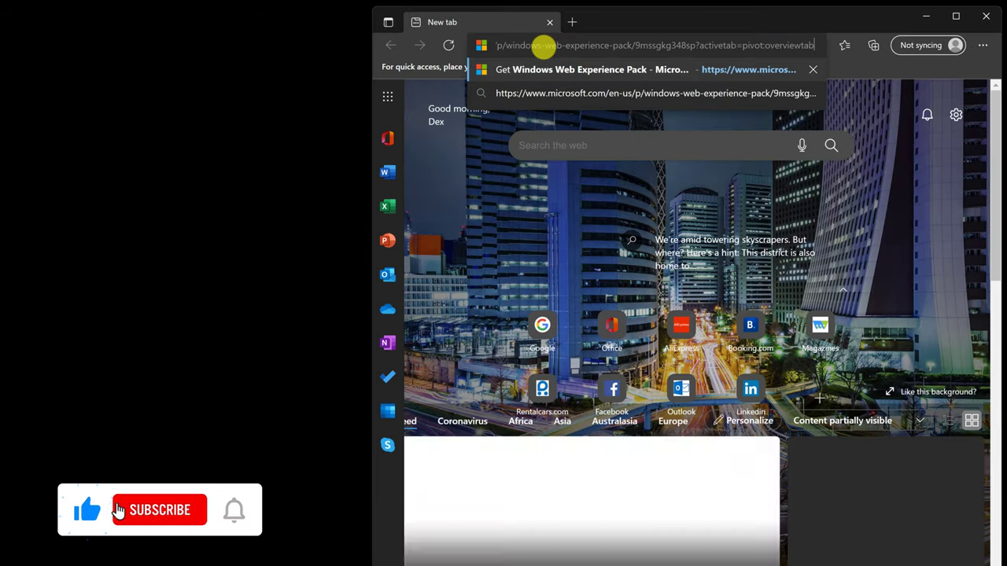
Step: Load the Windows Web Experience Pack store page in Edge and click Get to open the Store
{"action": "key", "text": "Return"}
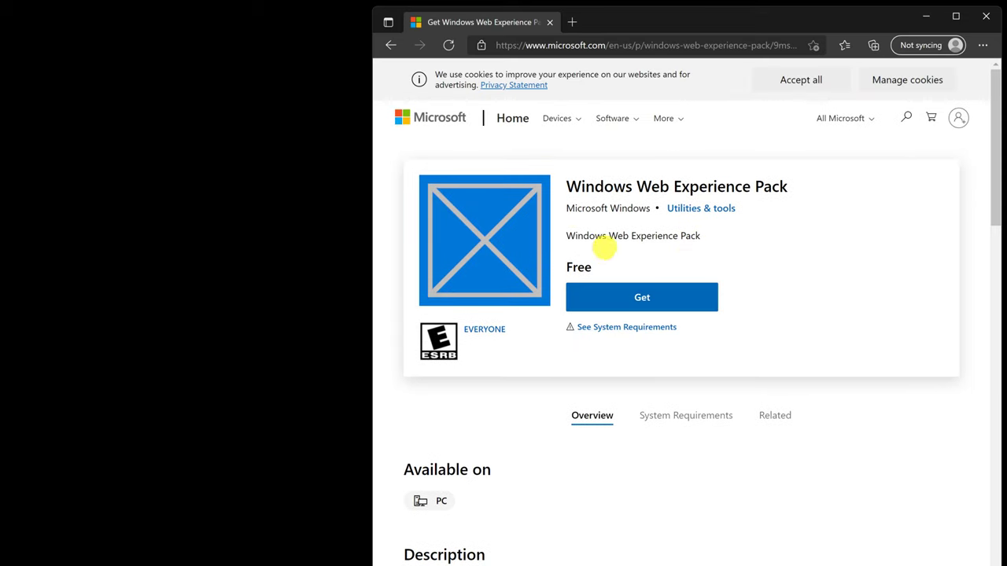
{"action": "left_click", "coordinate": [627, 296]}
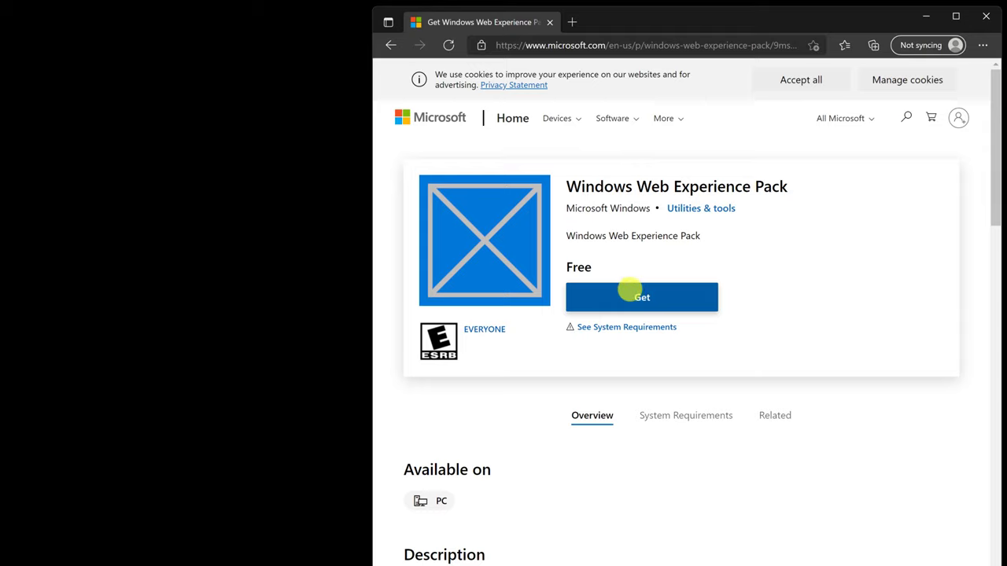
{"action": "left_click", "coordinate": [642, 297]}
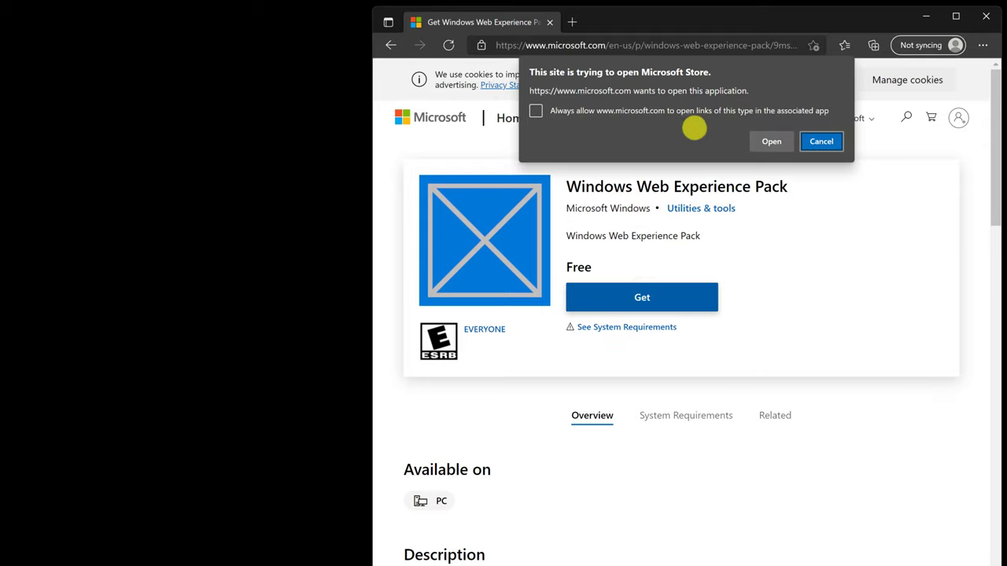
Step: Install Windows Web Experience Pack from Microsoft Store, then switch Widgets on in Taskbar settings
{"action": "left_click", "coordinate": [767, 141]}
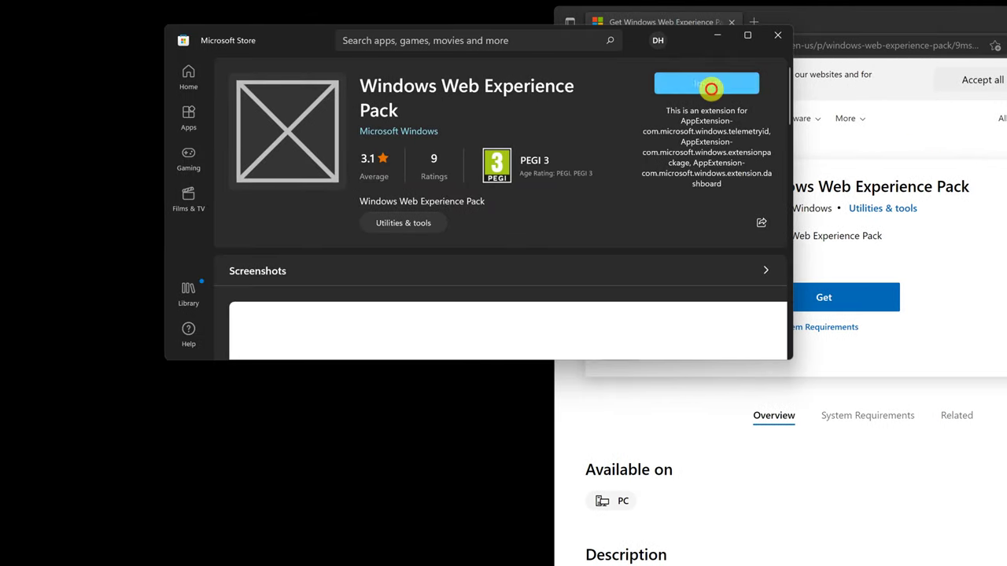
{"action": "left_click", "coordinate": [711, 85]}
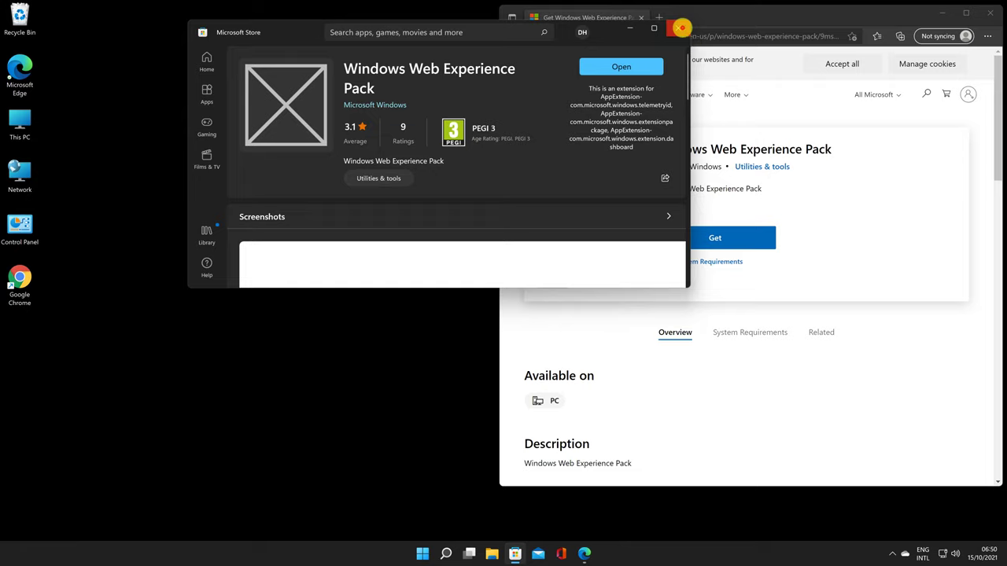
{"action": "left_click", "coordinate": [682, 27]}
{"action": "right_click", "coordinate": [669, 556]}
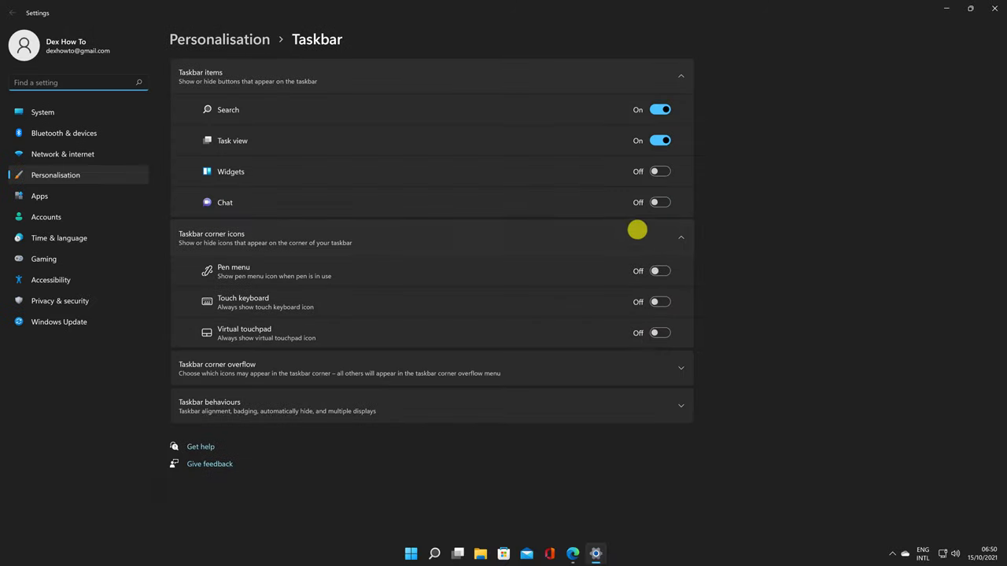
{"action": "left_click", "coordinate": [653, 171]}
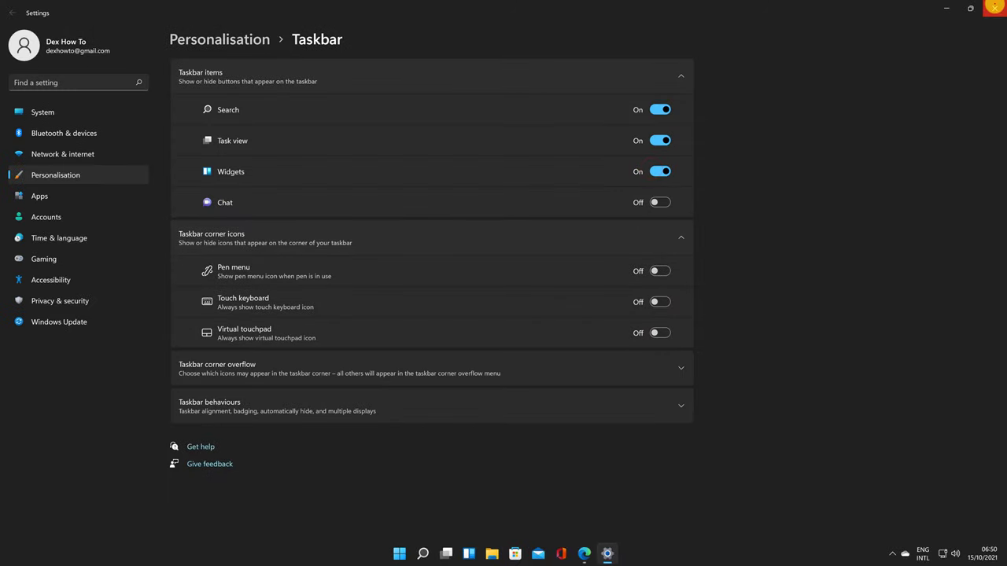